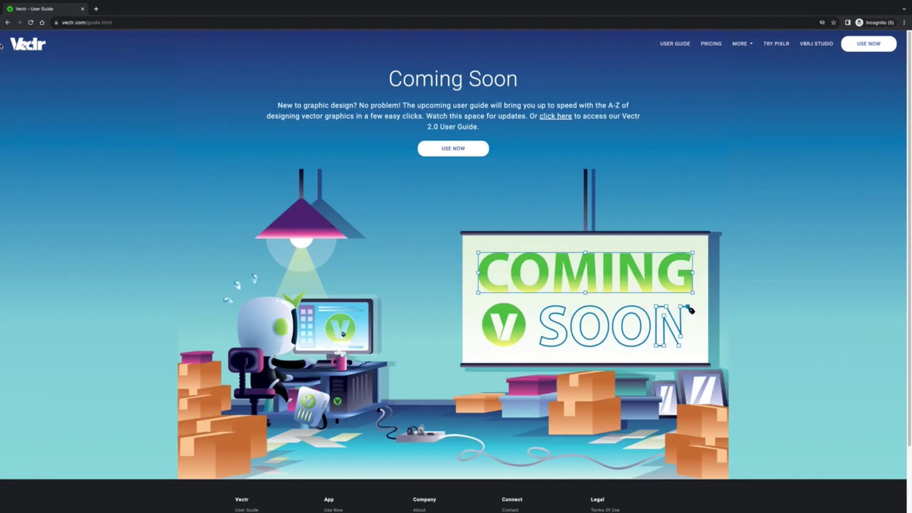
Browse the Pricing page, the vector graphics article and the About Vectr page, then reach the dashboard
left_click(711, 44)
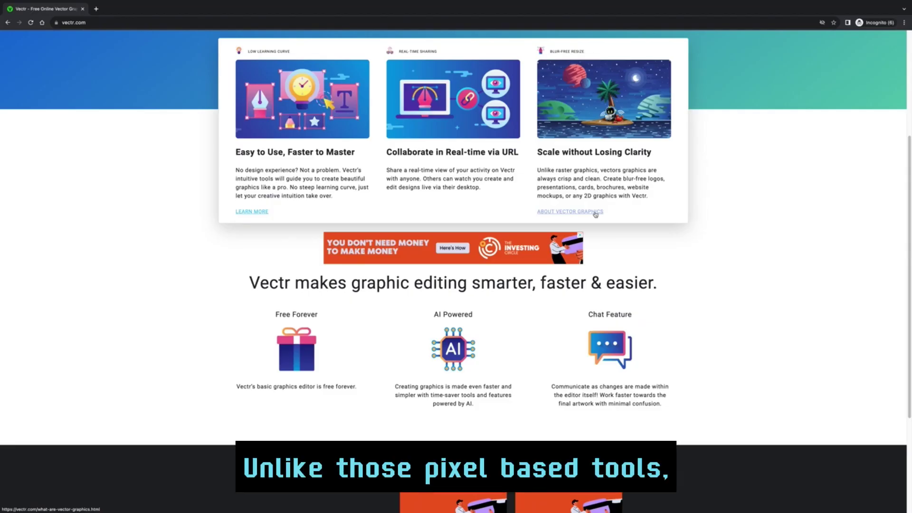
left_click(595, 212)
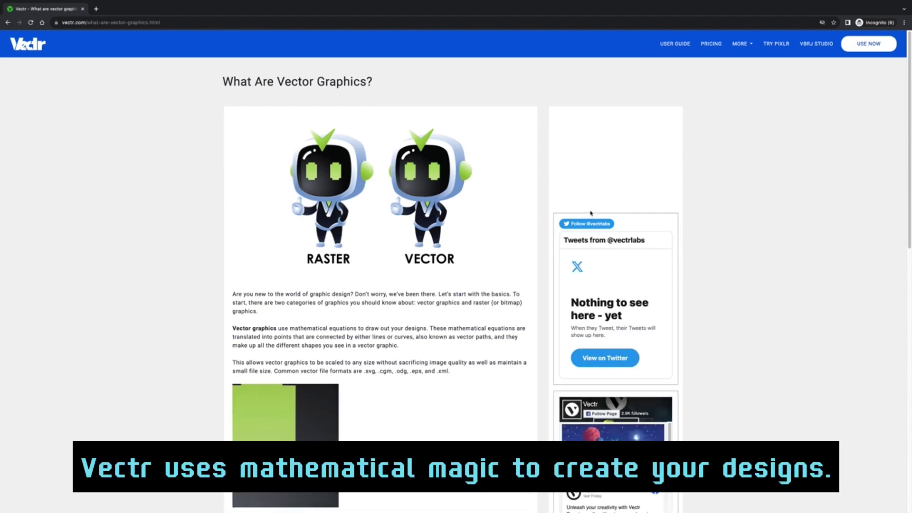
left_click(741, 43)
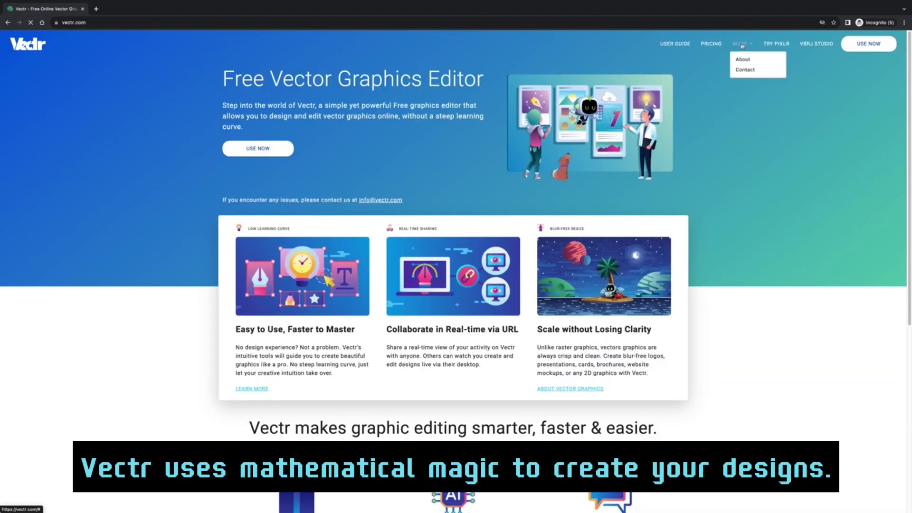
left_click(744, 61)
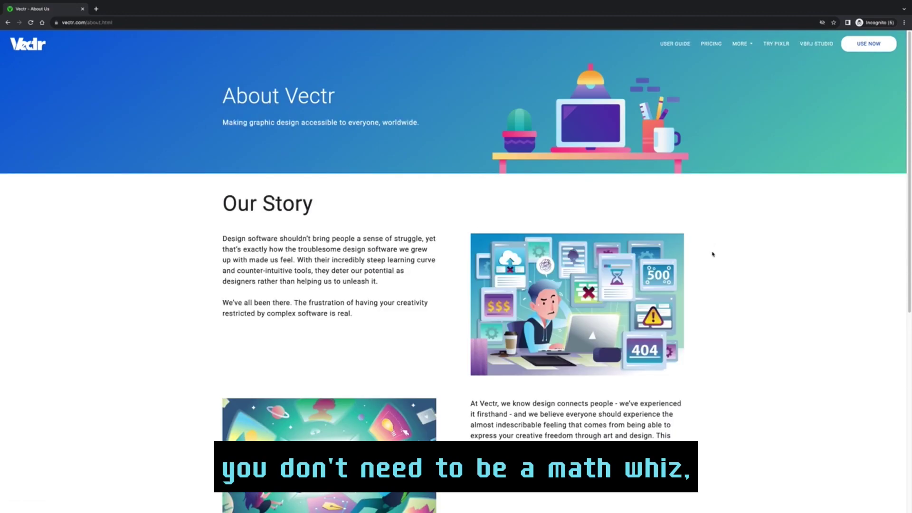
scroll(712, 254, "down", 3)
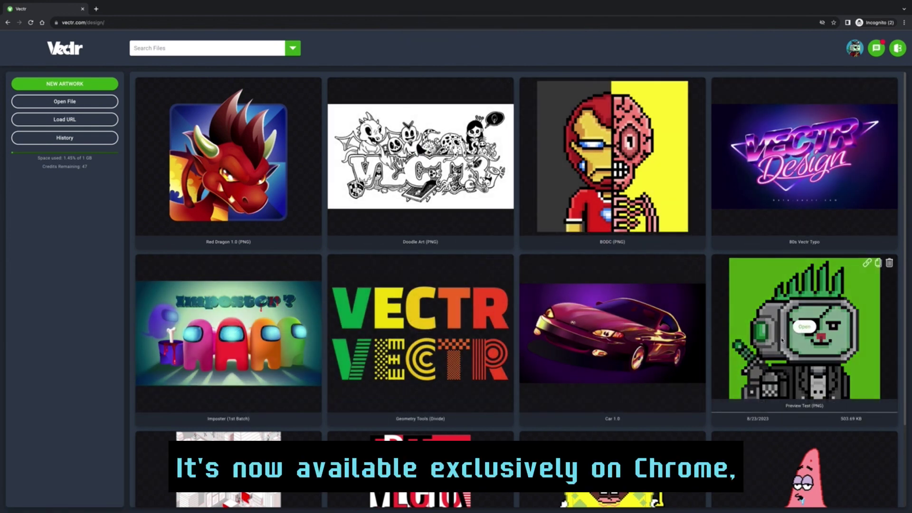
Scroll the file grid and open the BODC pixel-art design in the editor
scroll(228, 475, "down", 2)
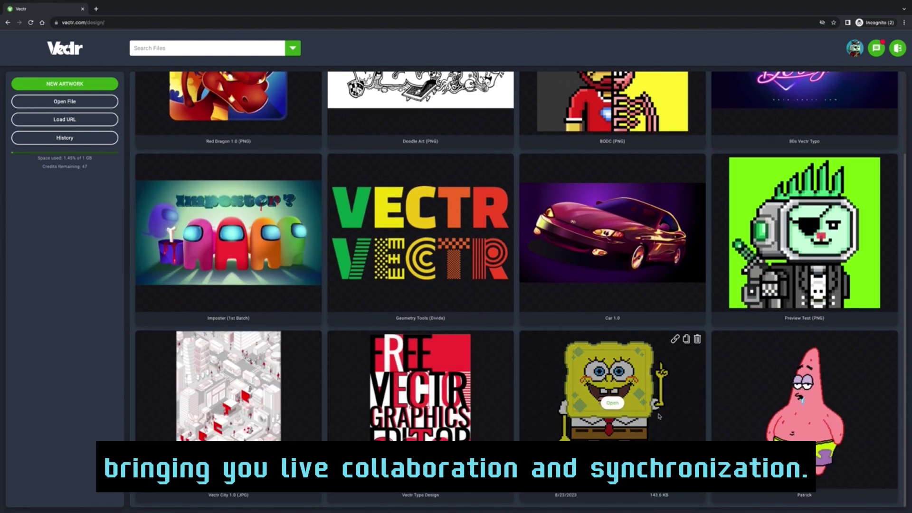
scroll(735, 384, "up", 2)
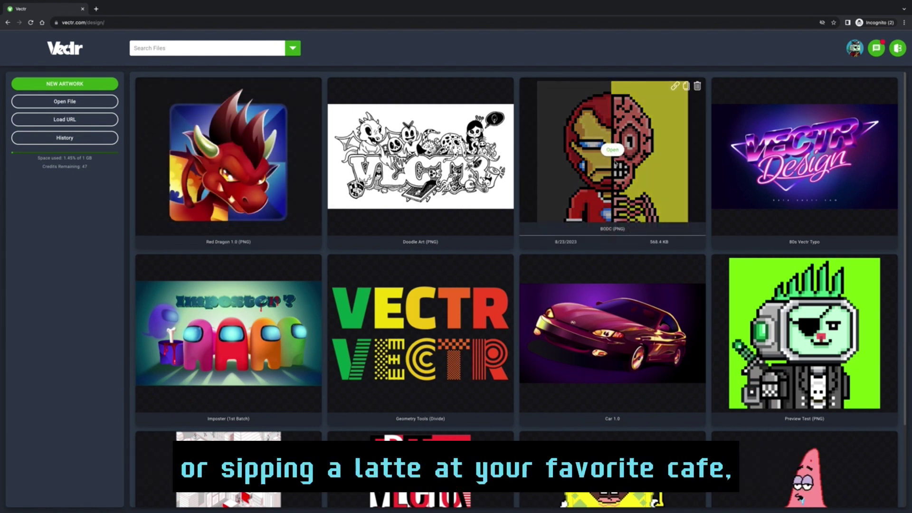
left_click(616, 157)
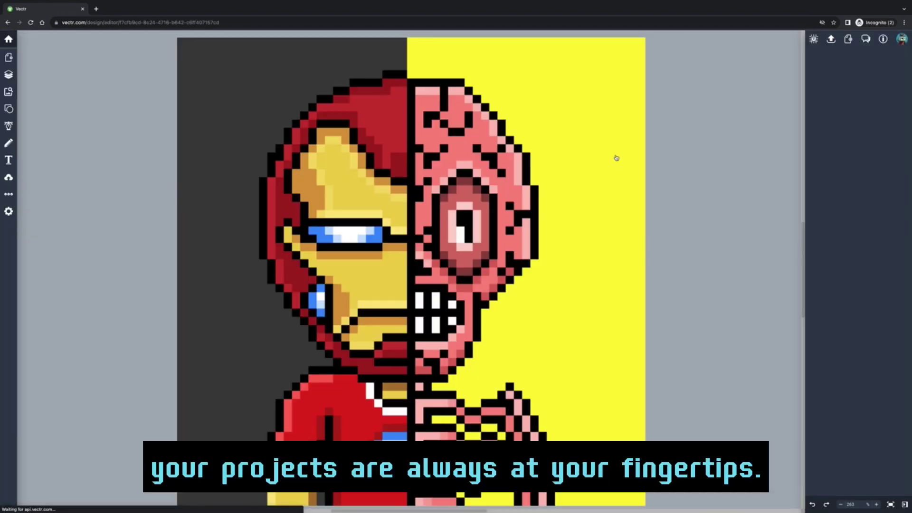
Add a blank page, place a page-filling geometric frame on it, and add a Self love sticker
left_click(9, 58)
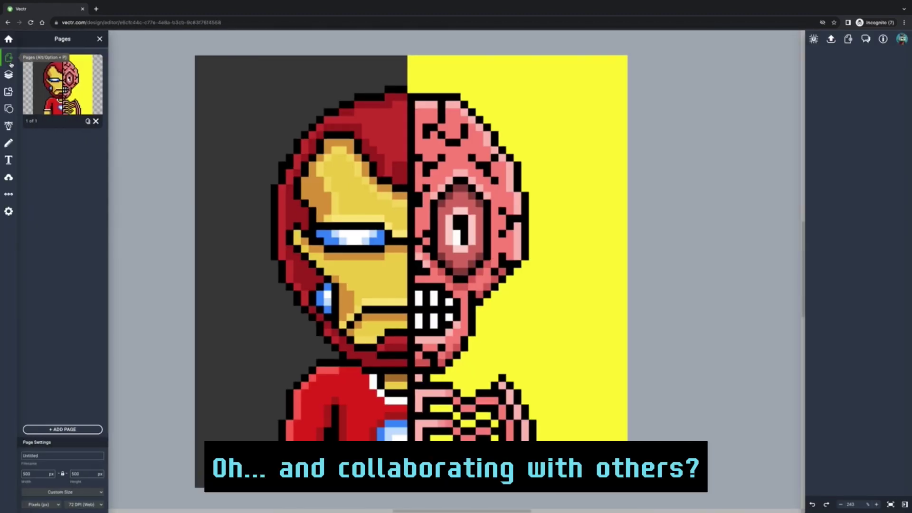
left_click(83, 428)
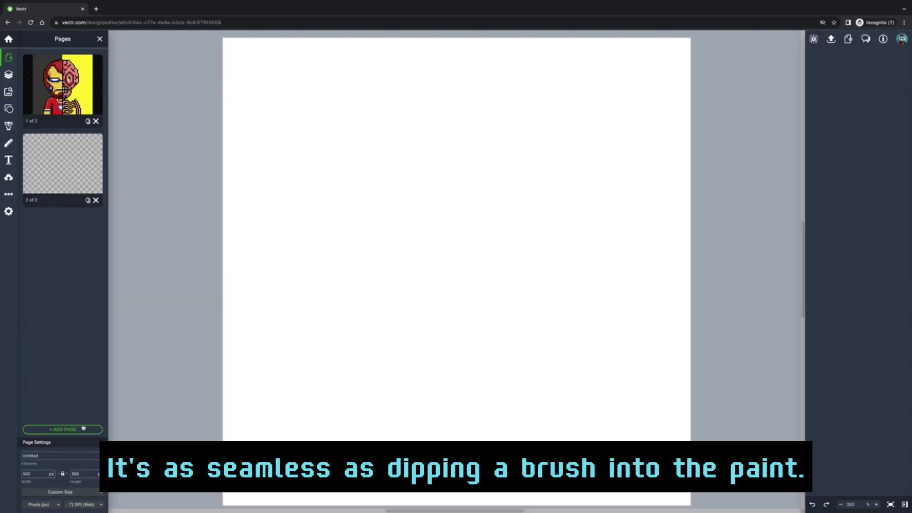
left_click(9, 94)
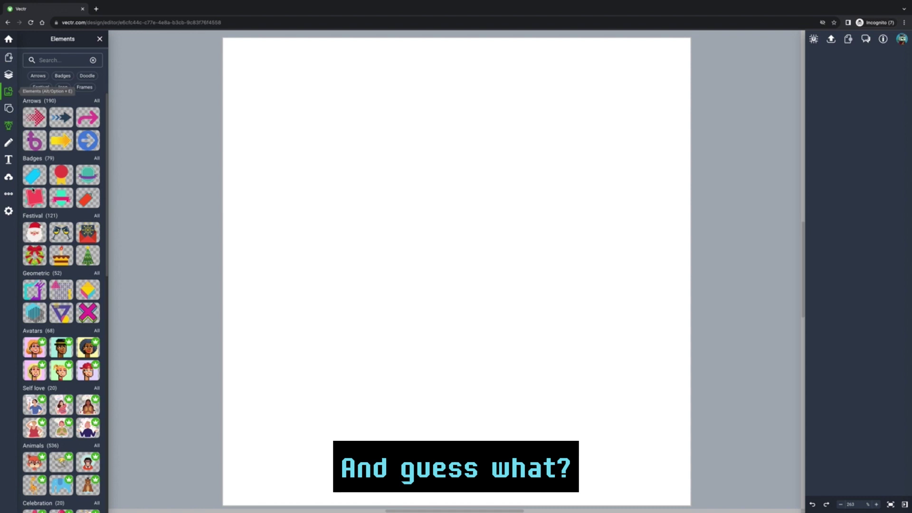
left_click(32, 297)
left_click_drag(364, 165, 662, 475)
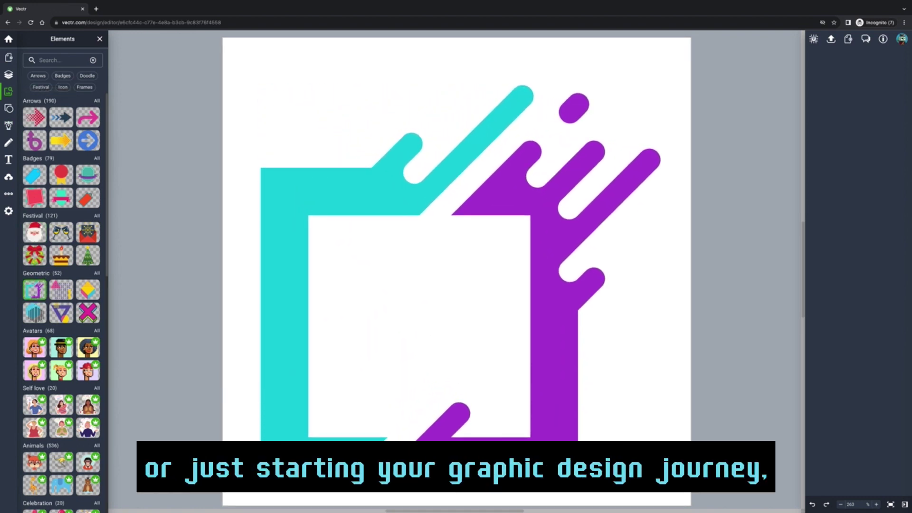
left_click_drag(564, 382, 558, 369)
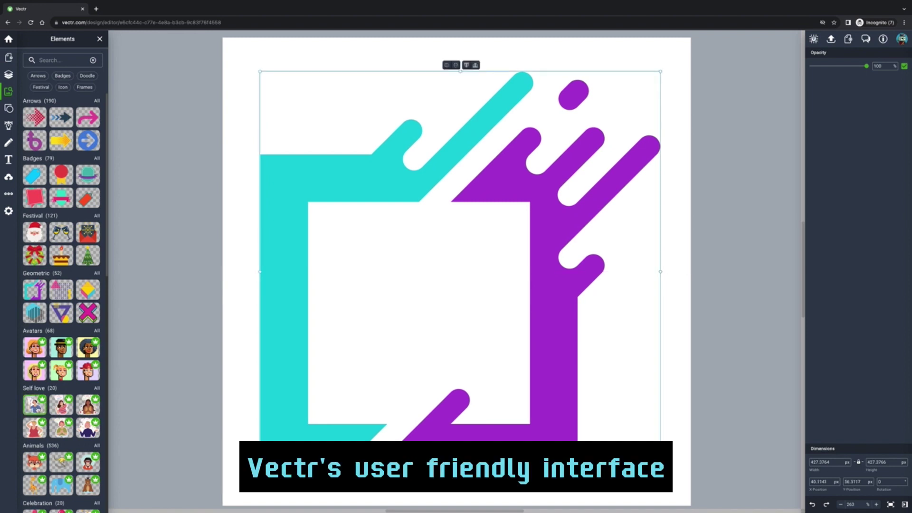
left_click_drag(34, 405, 370, 262)
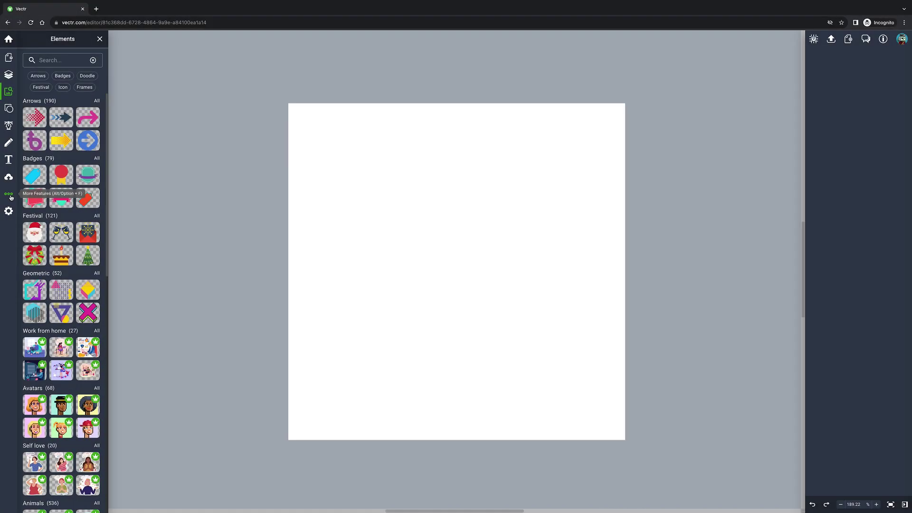
Pick Cute Fox.png from Documents as the image for Background Removal
left_click(9, 195)
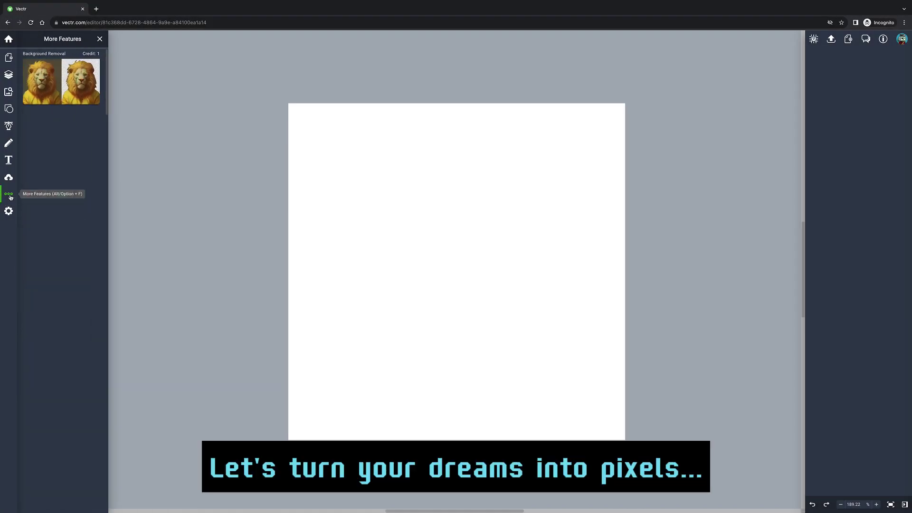
left_click(59, 84)
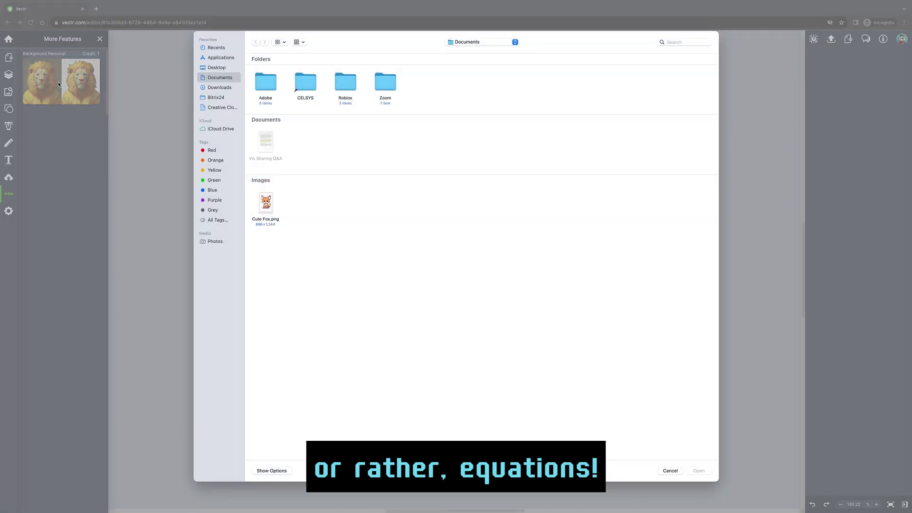
left_click(266, 195)
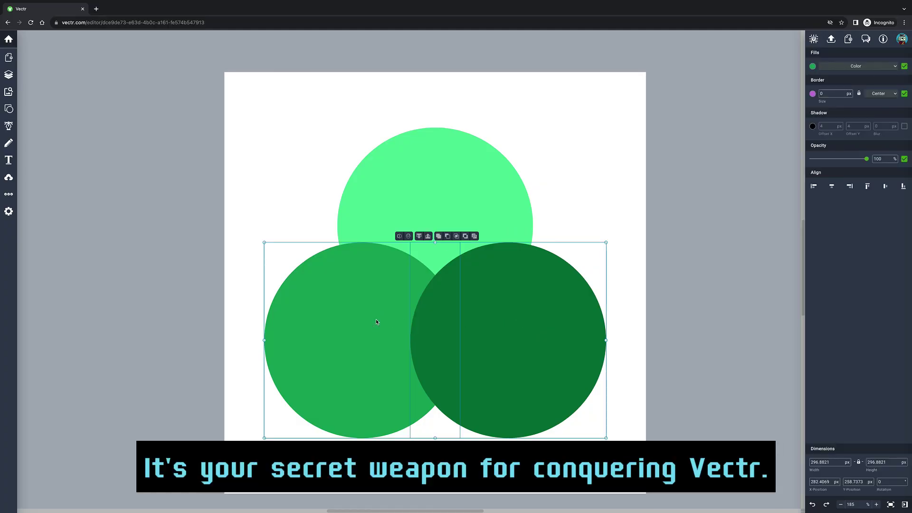
Divide the three green circles and drag the top light-green piece upward, leaving a gap
left_click(436, 176, "shift")
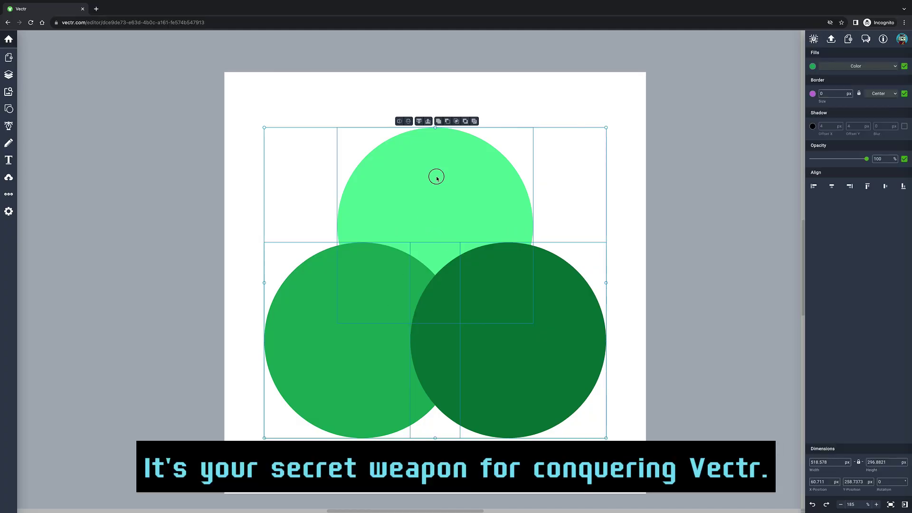
left_click(474, 121)
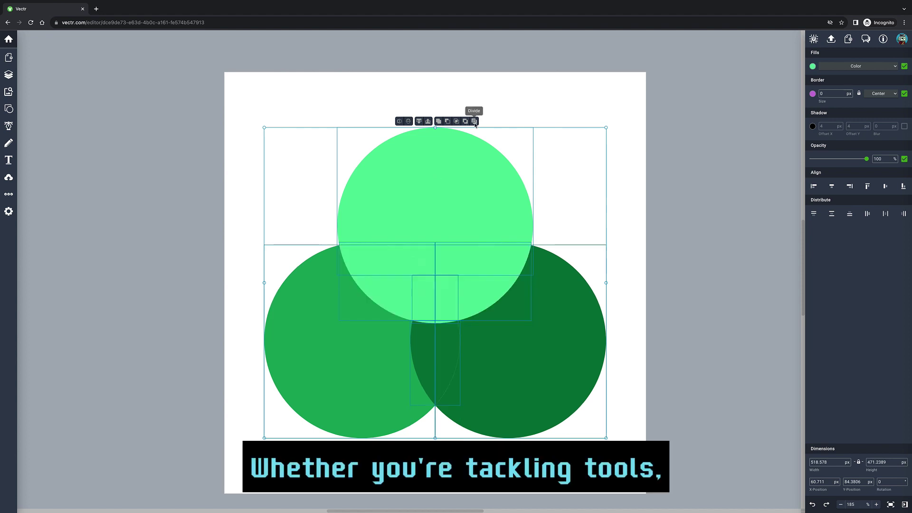
left_click(448, 181)
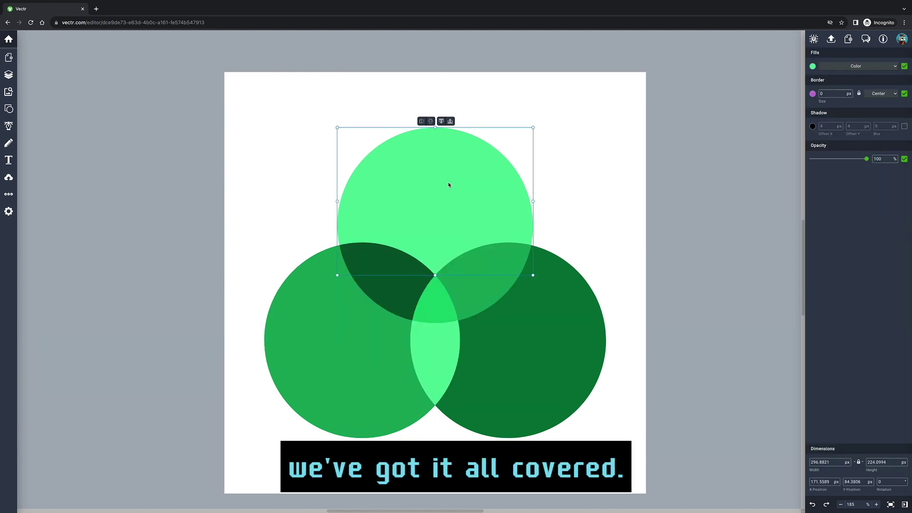
left_click_drag(448, 181, 454, 170)
left_click(370, 372)
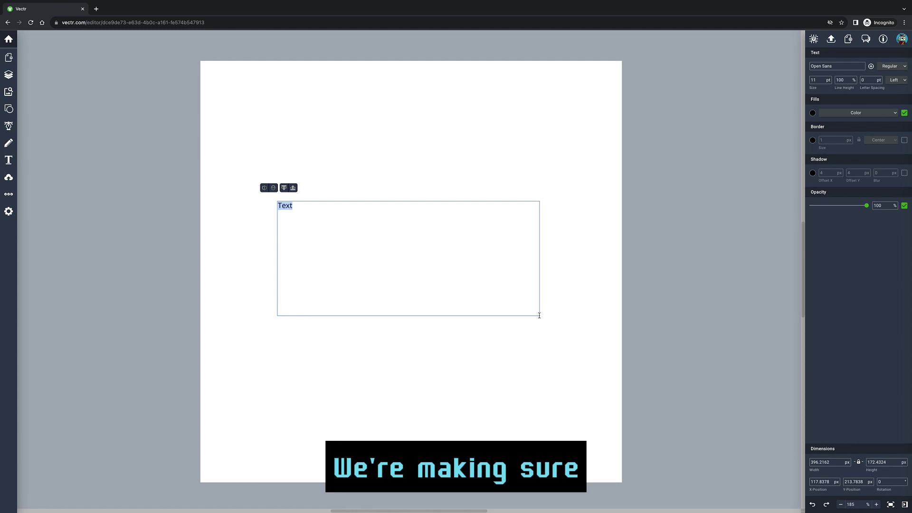
Type VECTR in the text box and set it in Permanent Marker at 141 pt
type("VECTR")
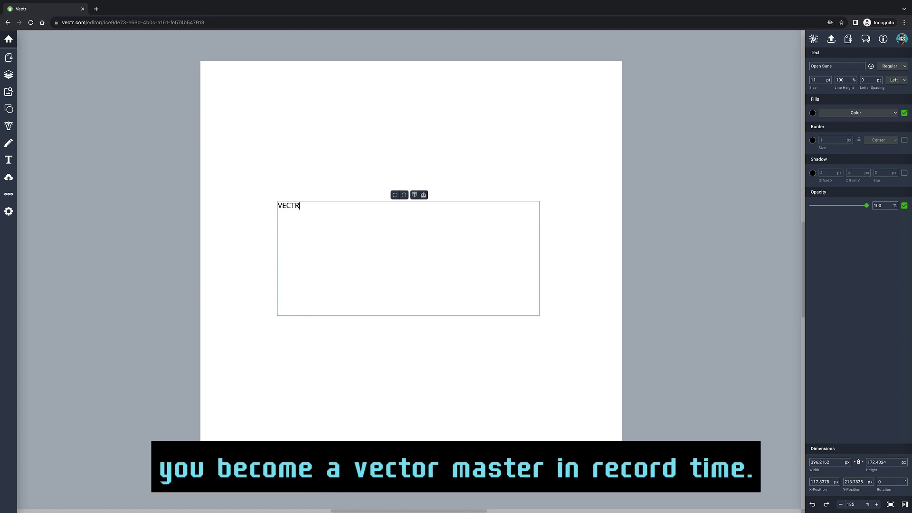
key("ctrl+a")
left_click(836, 66)
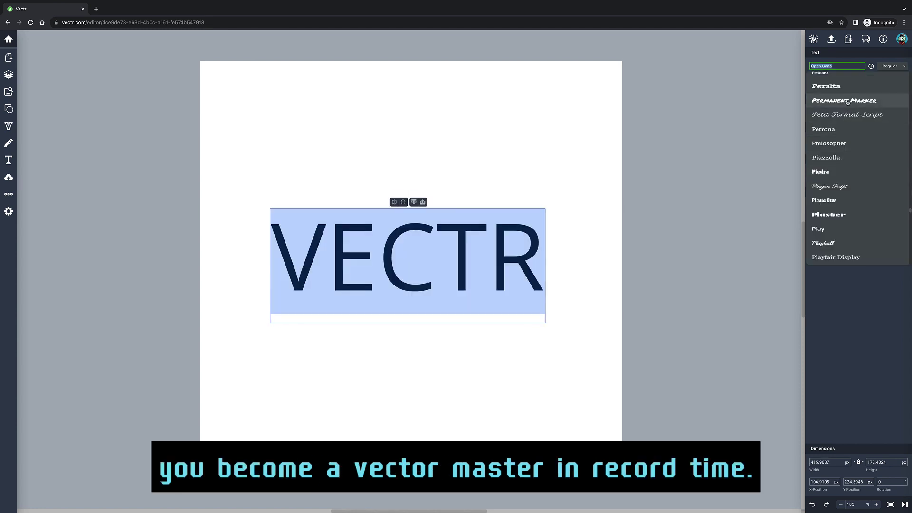
left_click(848, 101)
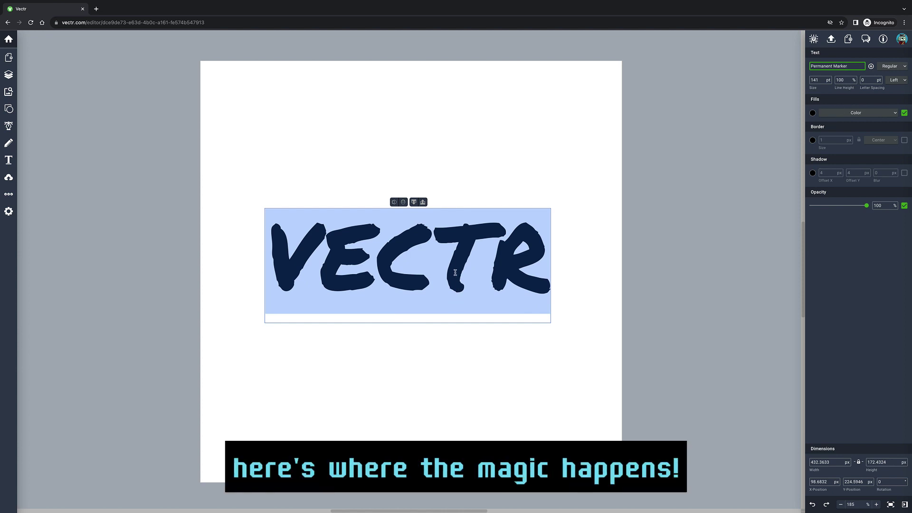
key("Escape")
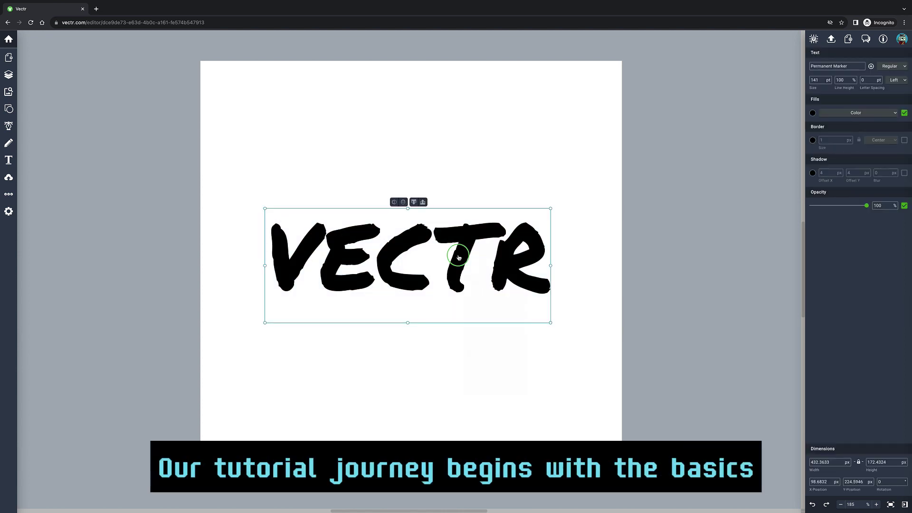
Convert the VECTR text to a path and set its fill to the image Blue Background.png
right_click(458, 259)
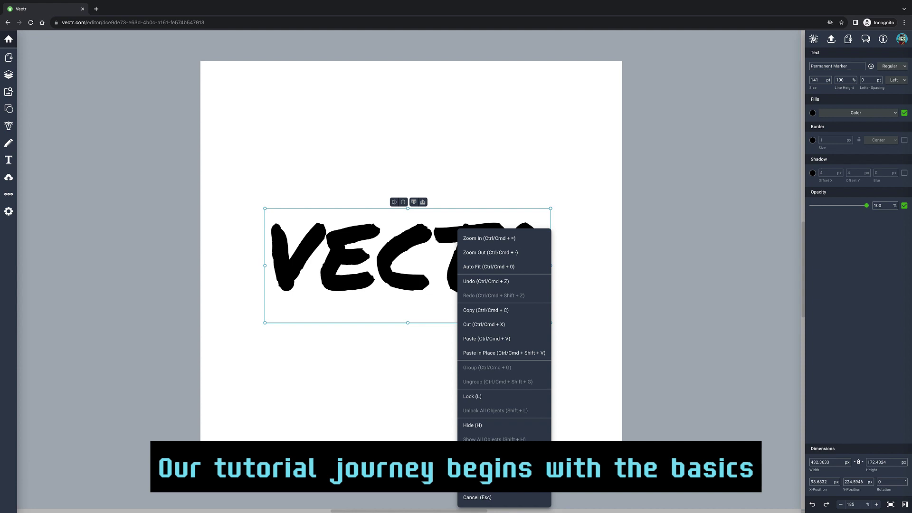
left_click(489, 468)
left_click(890, 67)
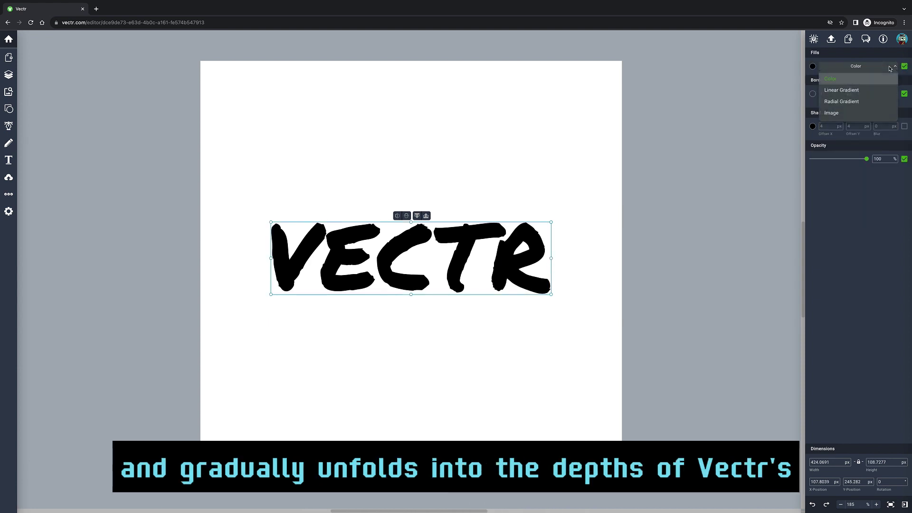
left_click(878, 115)
left_click(813, 66)
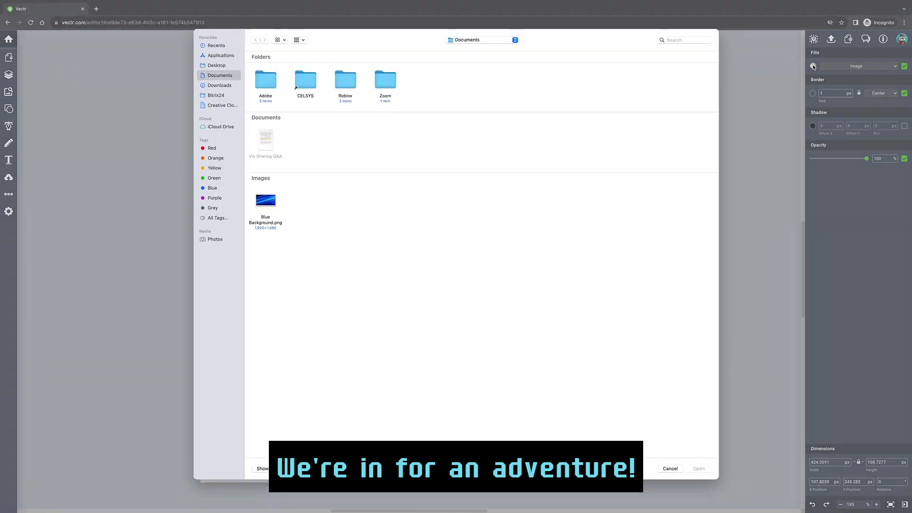
double_click(267, 203)
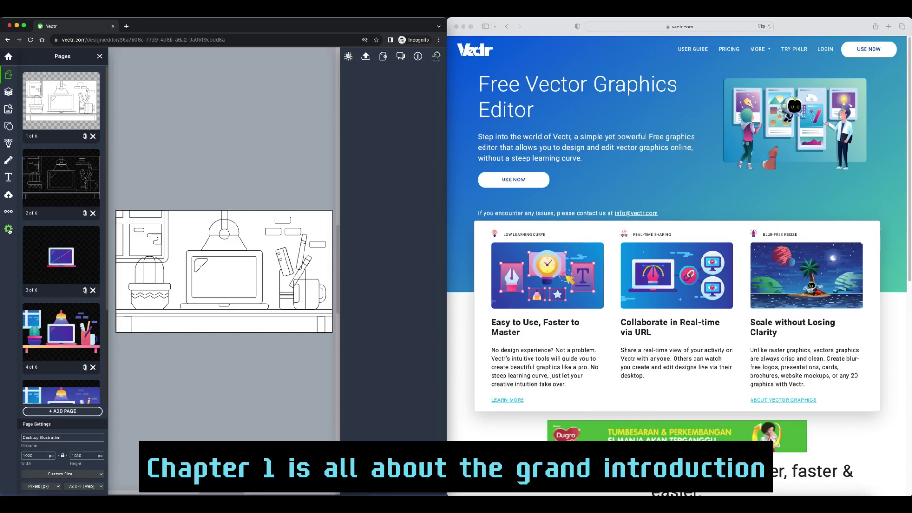
Enable 'Allow others to load the URL' in the design's Settings
left_click(9, 229)
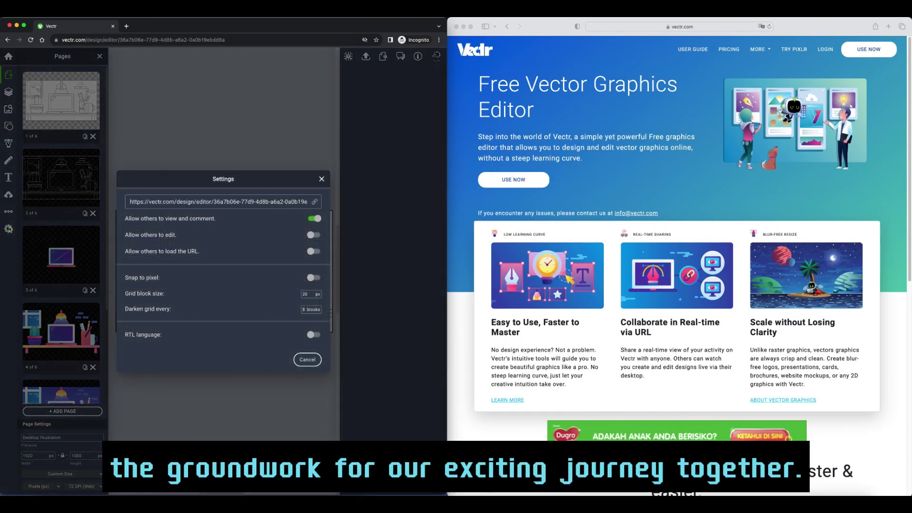
left_click(315, 252)
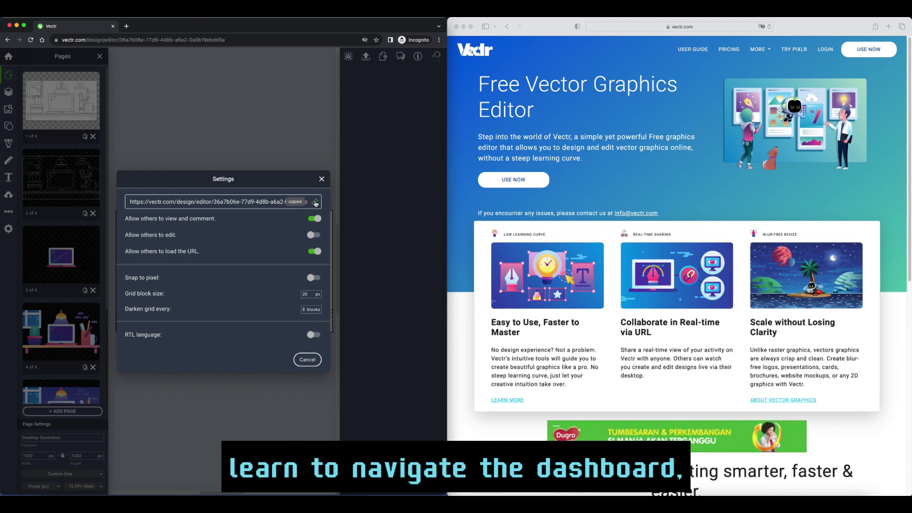
left_click(321, 180)
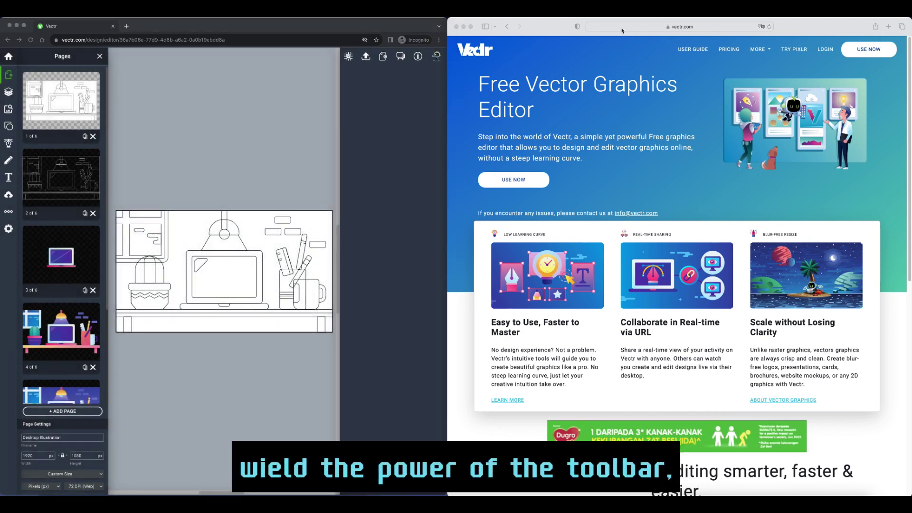
Paste the shared design link into Safari's address bar and load it
left_click(628, 27)
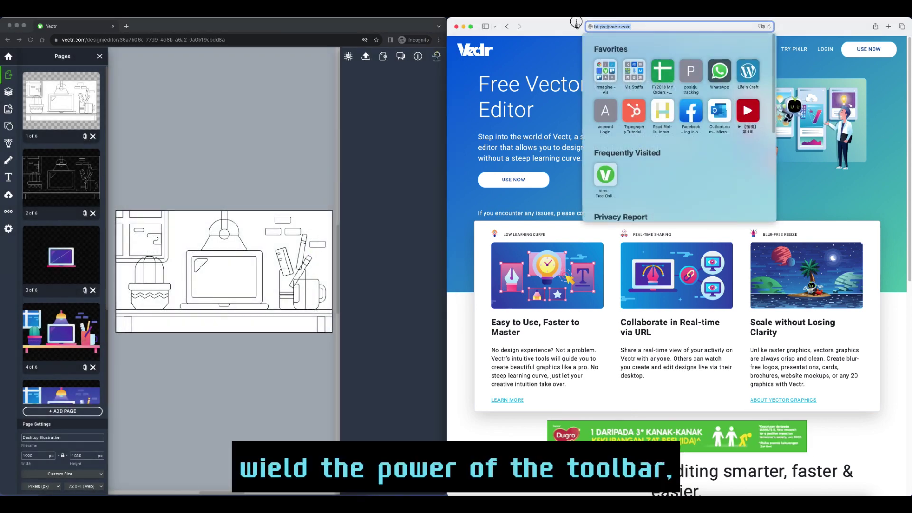
key("super+v")
key("Return")
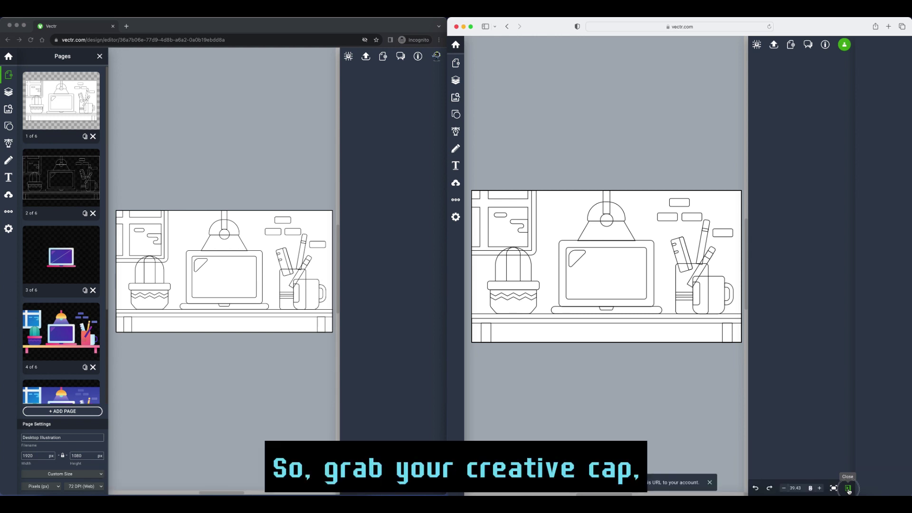
Close Safari's side panel and give the Chrome illustration a light blue #8ED3FF fill
left_click(848, 490)
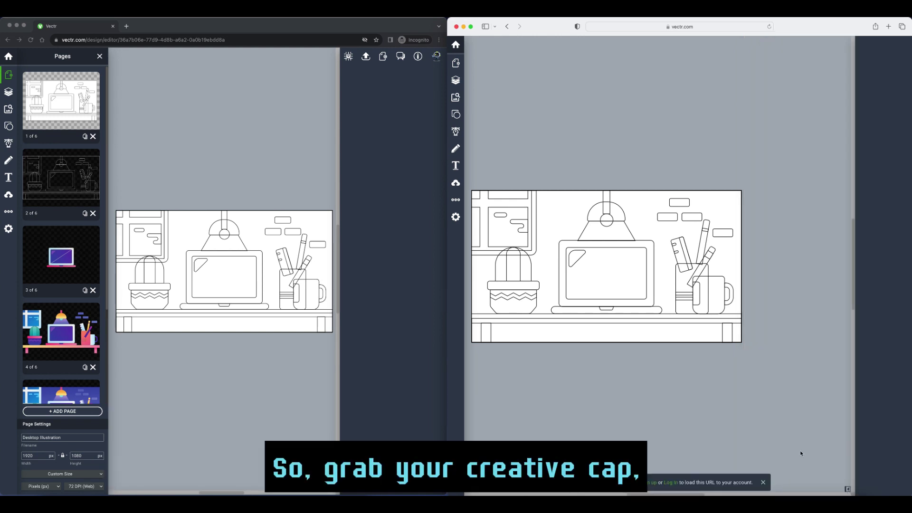
left_click(252, 215)
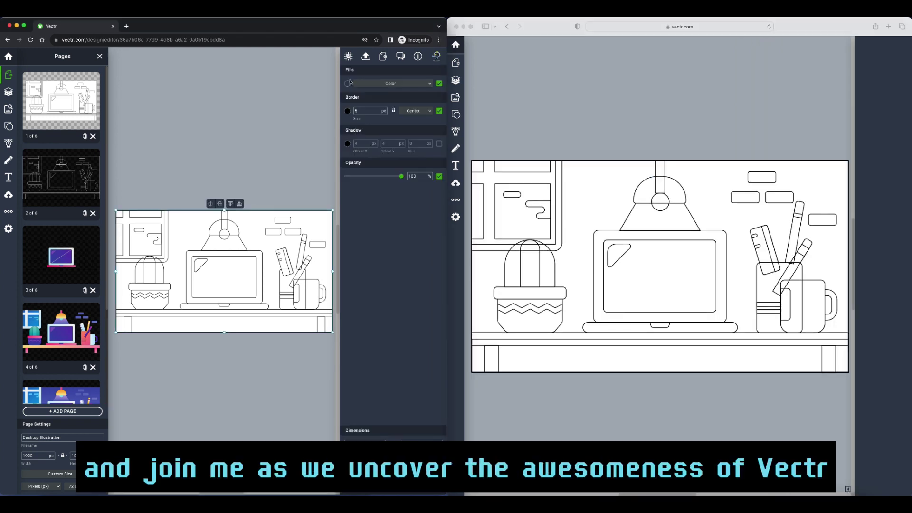
left_click(348, 83)
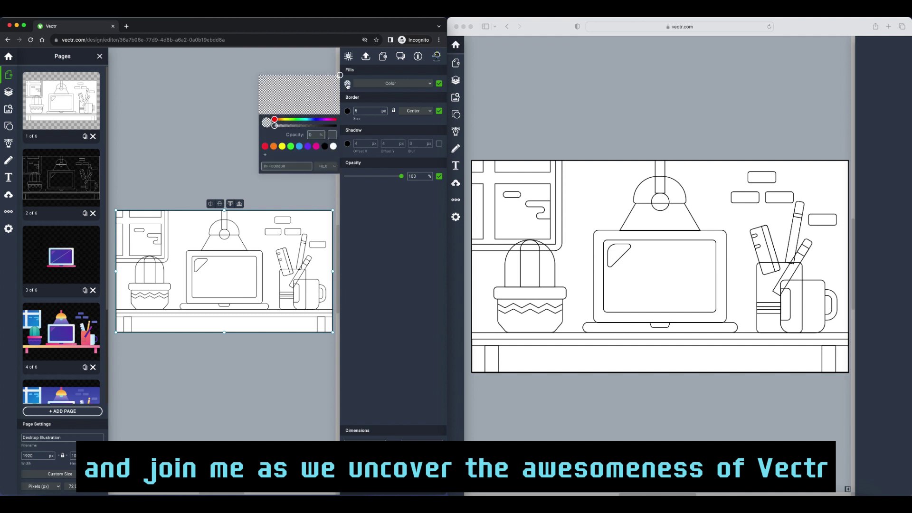
left_click(299, 146)
left_click(294, 70)
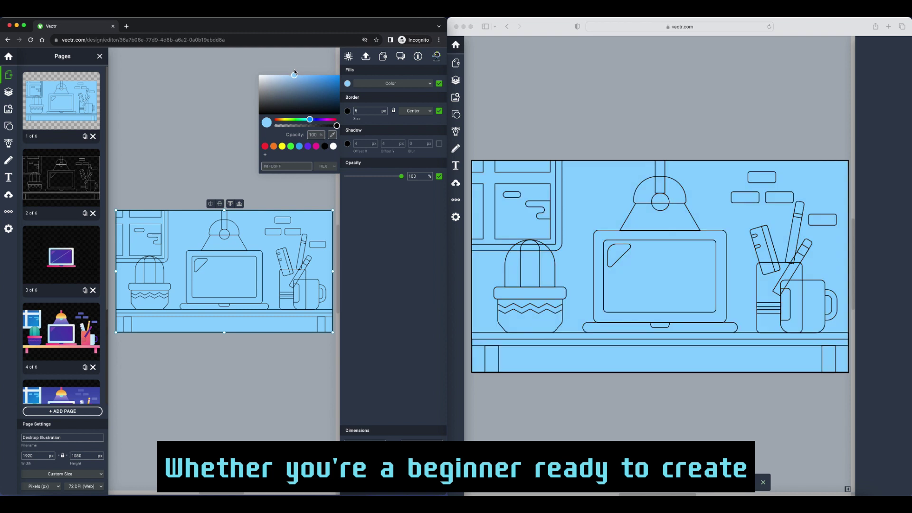
left_click(257, 200)
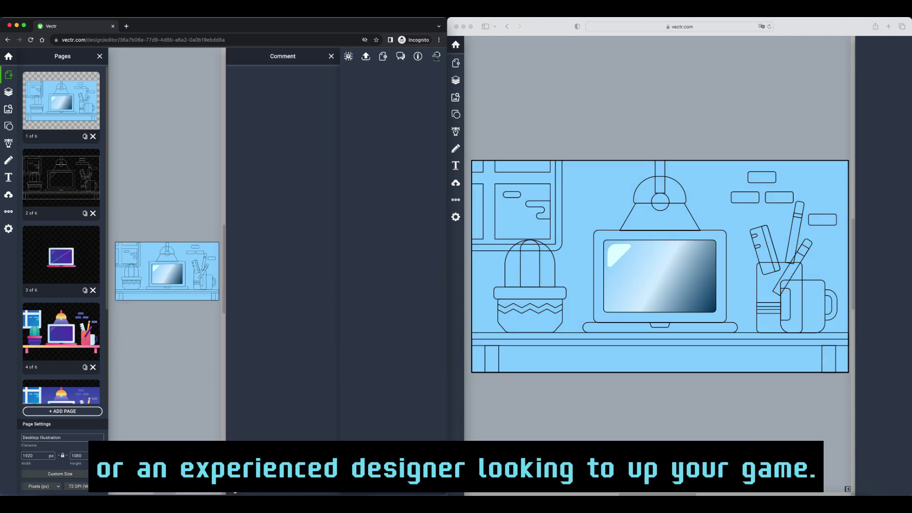
Add a grinning emoji to the Hello comment and post it
left_click(235, 491)
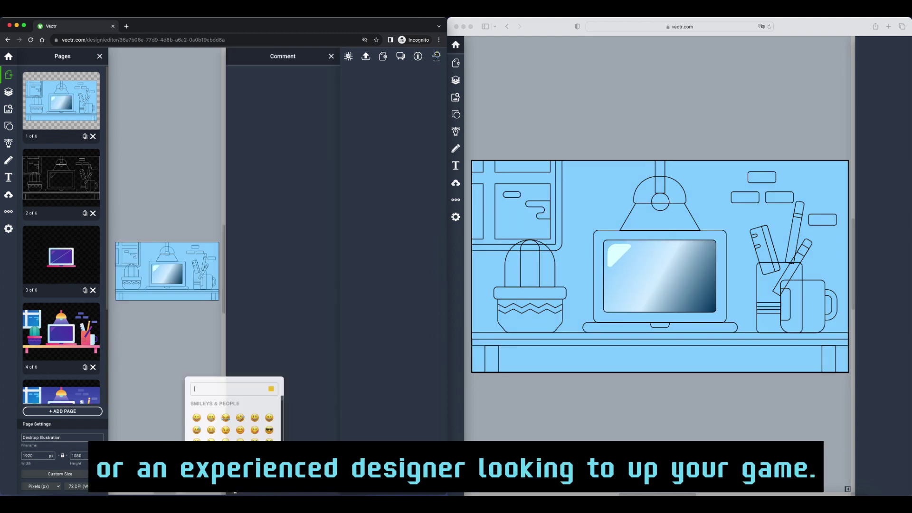
left_click(269, 417)
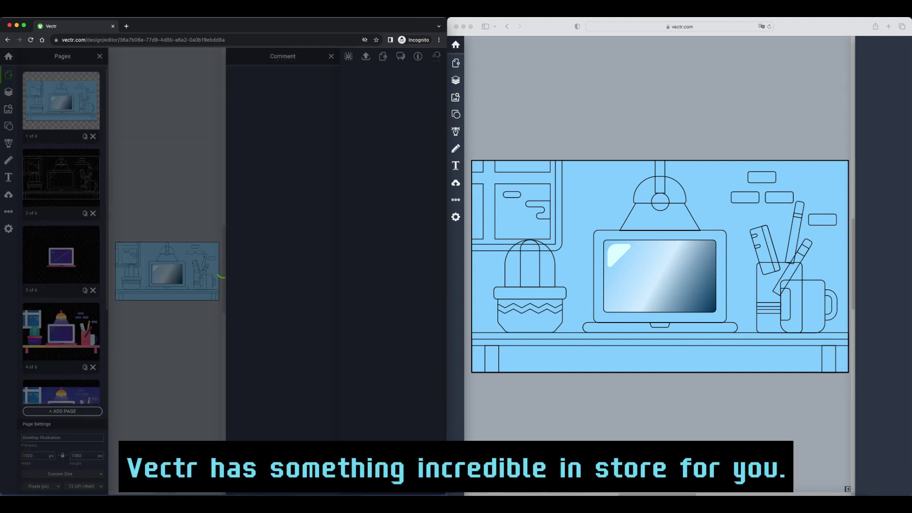
left_click(224, 270)
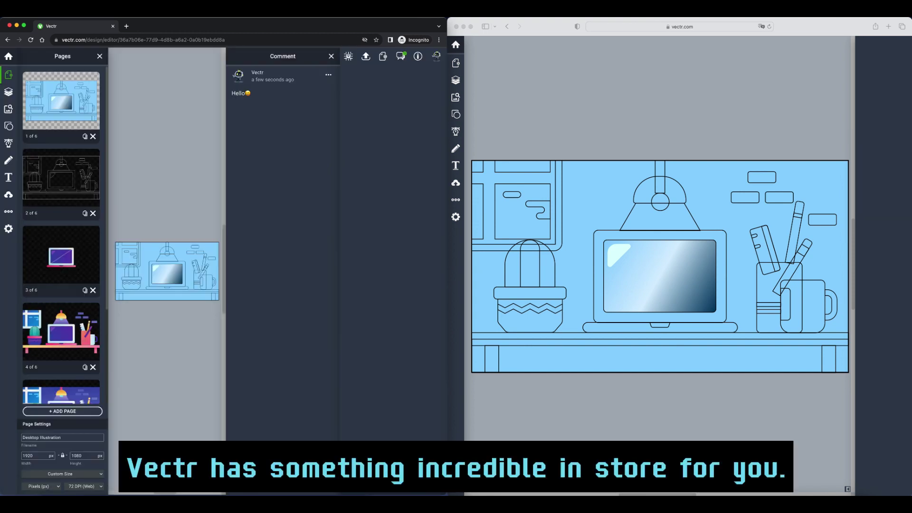
In Safari, open Comments and start a 'Hi there' reply to the Hello comment
left_click(848, 489)
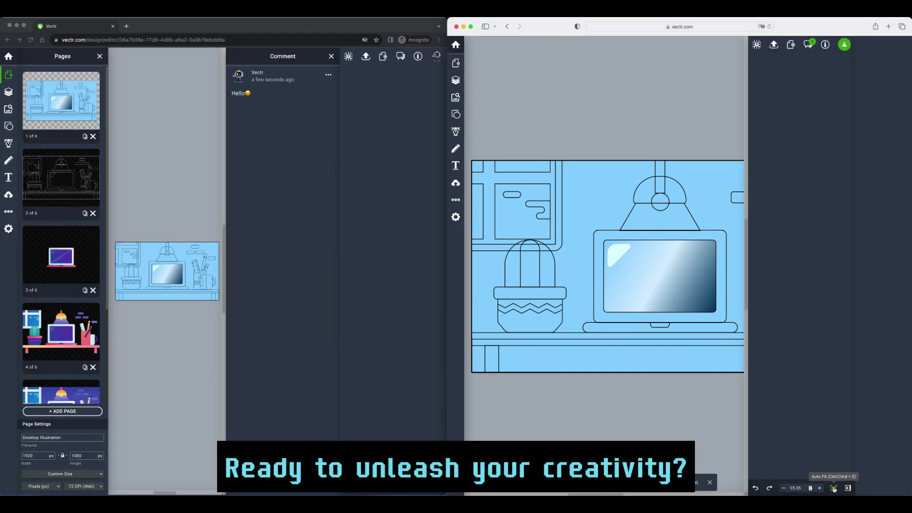
left_click(835, 490)
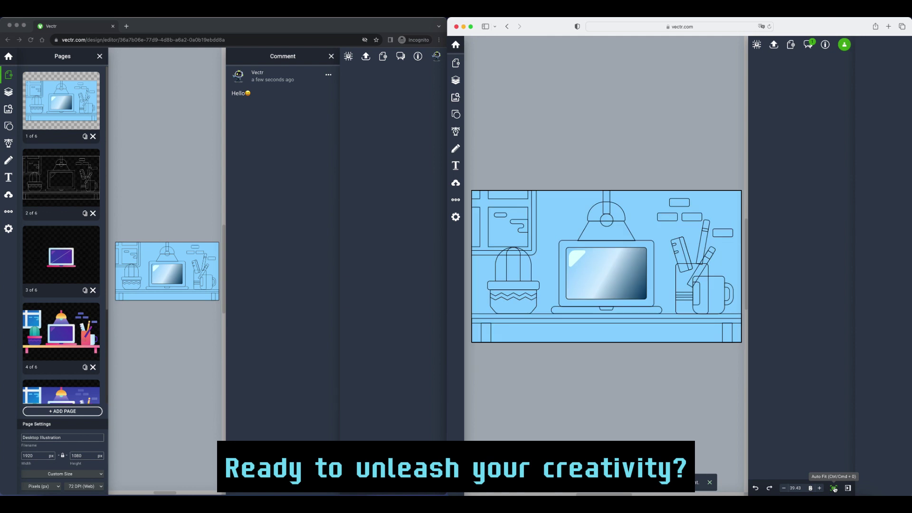
left_click(812, 48)
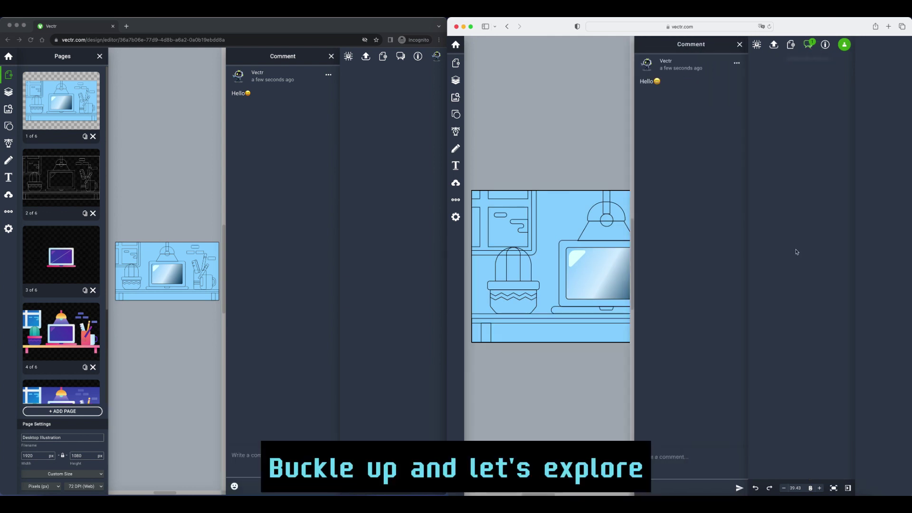
left_click(834, 490)
left_click(737, 64)
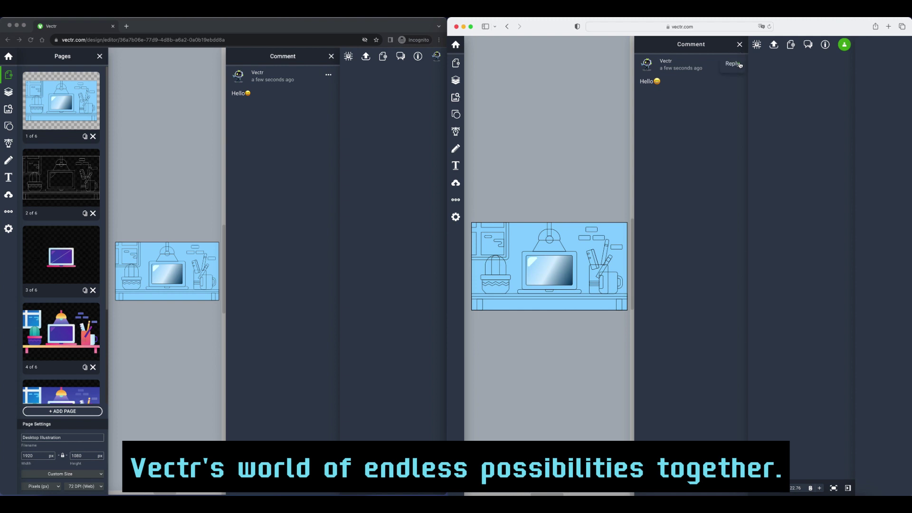
left_click(734, 64)
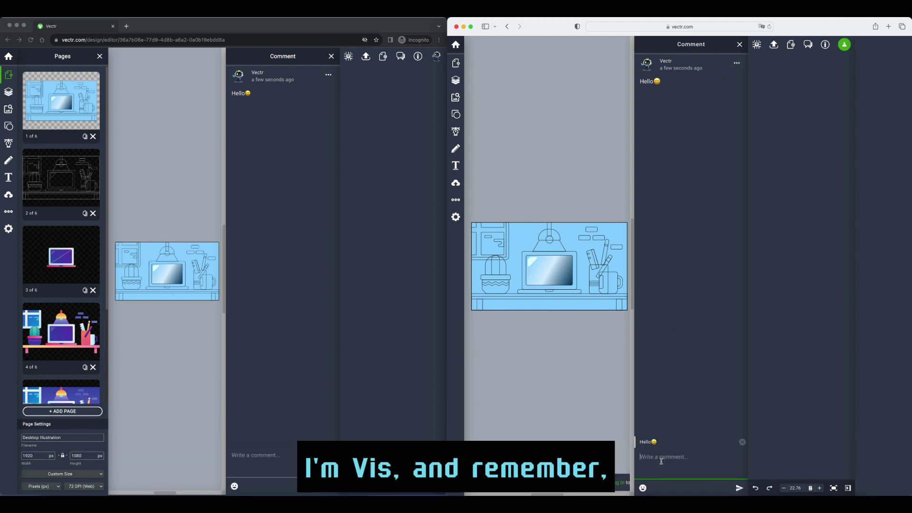
type("Hi there")
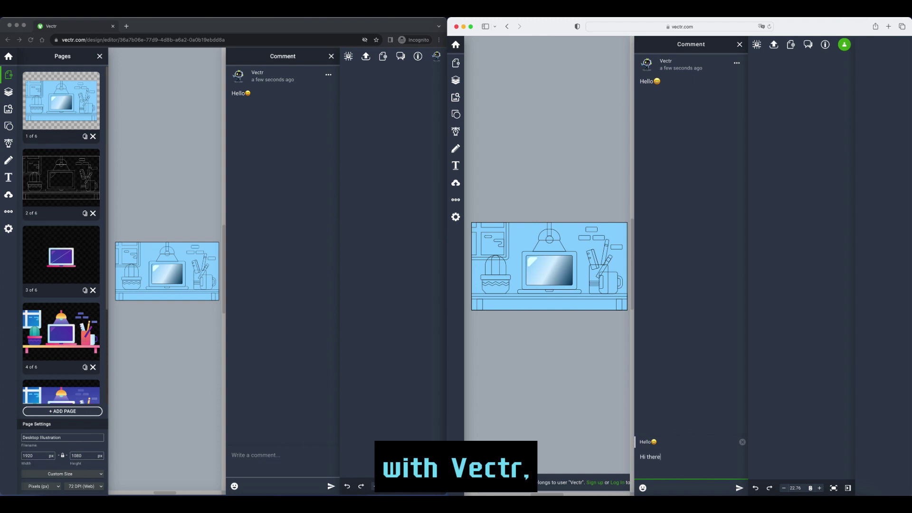
Add a smiley emoji to the 'Hi there' reply, send it, and close Edit Profile
left_click(642, 489)
left_click(636, 433)
left_click(740, 488)
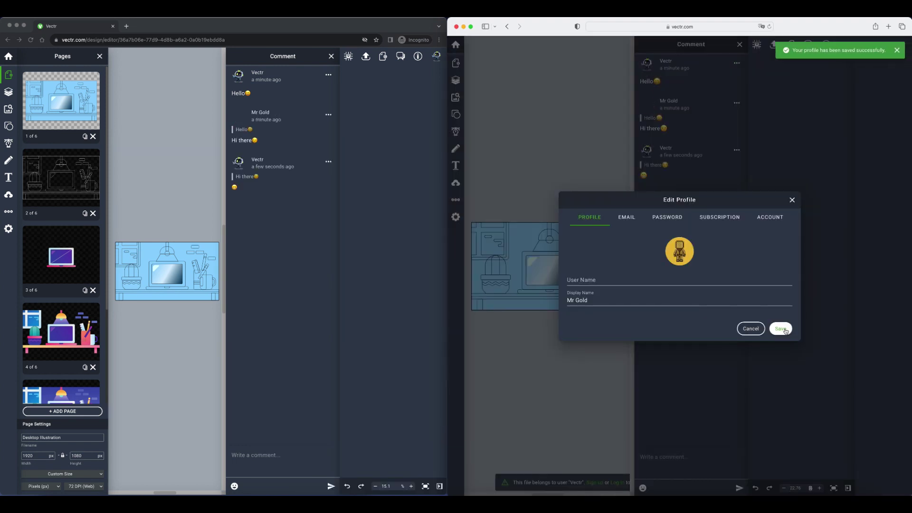
left_click(791, 200)
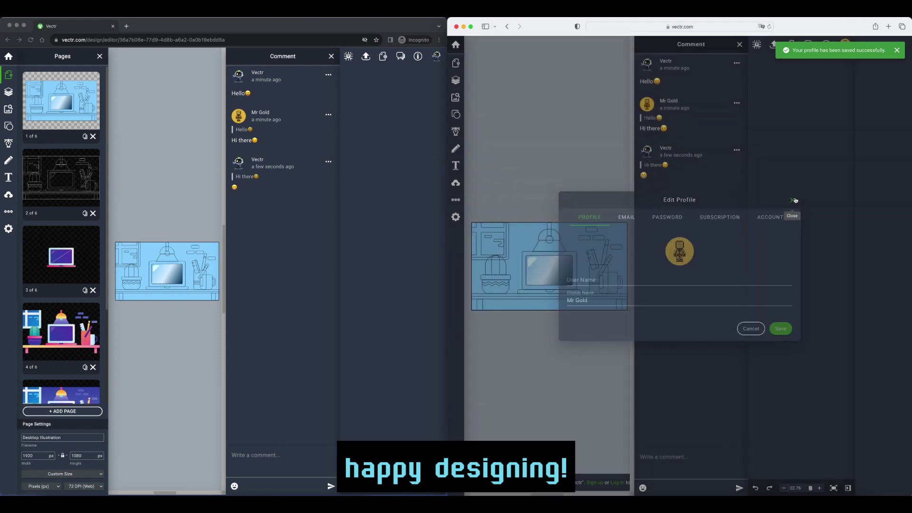